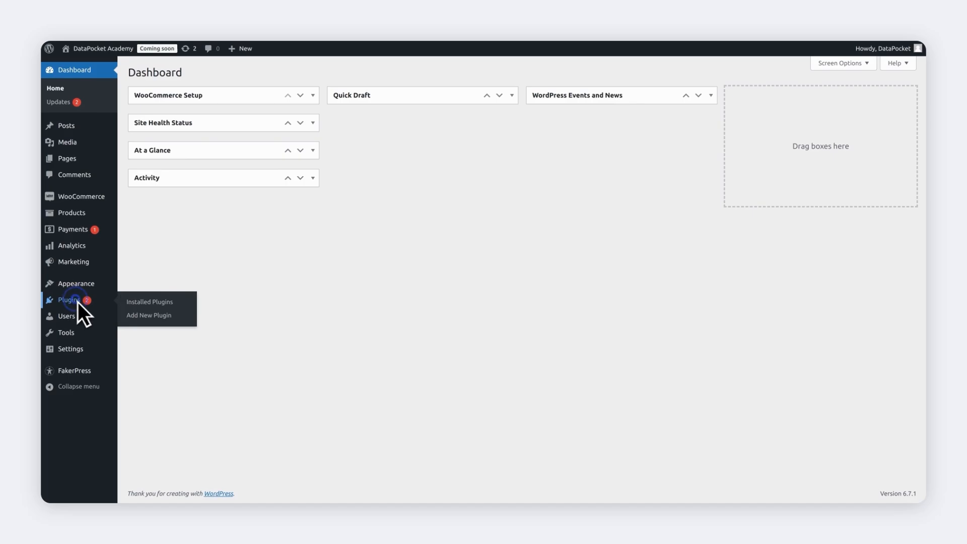
Find the DataPocket plugin in the WordPress plugin directory, install and activate it, and open its page.
{"action": "left_click", "coordinate": [78, 302]}
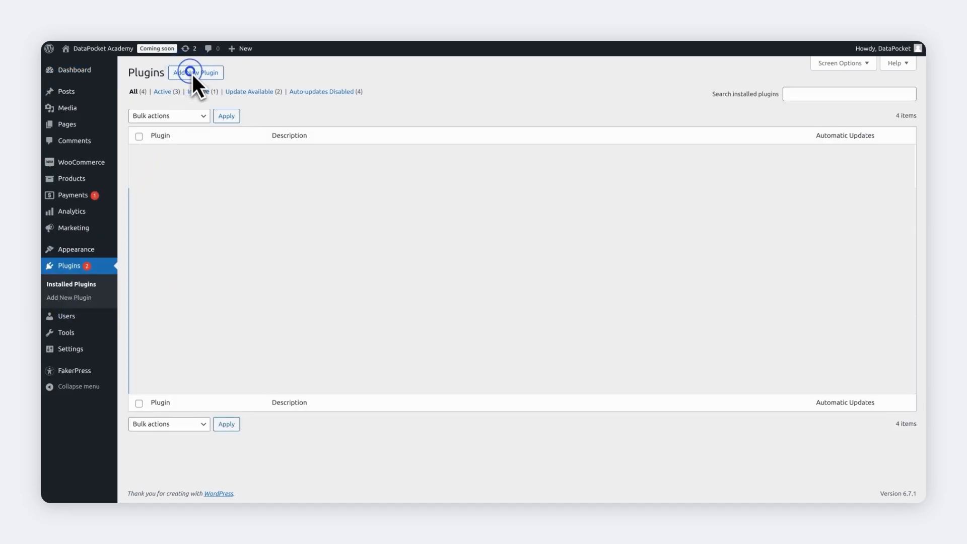
{"action": "left_click", "coordinate": [192, 74]}
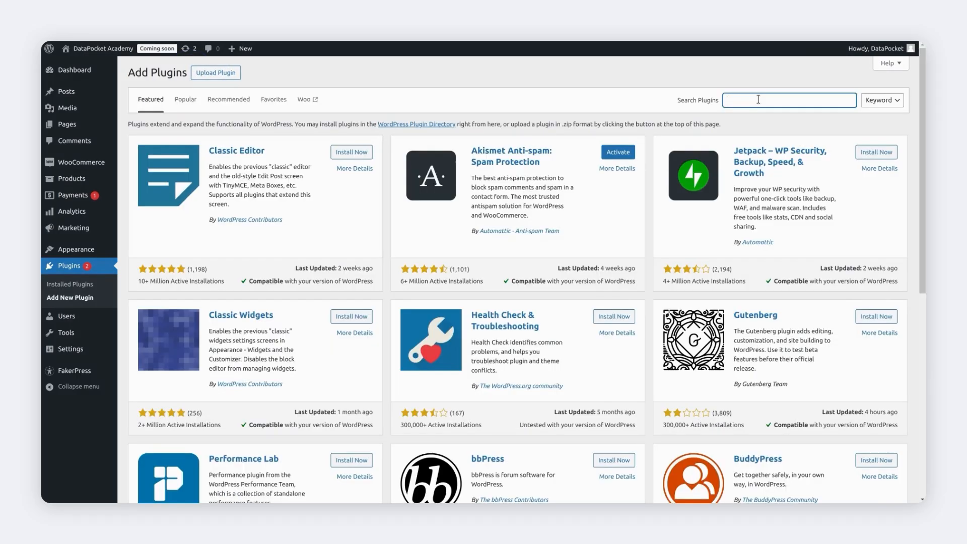
{"action": "type", "text": "DataPocket"}
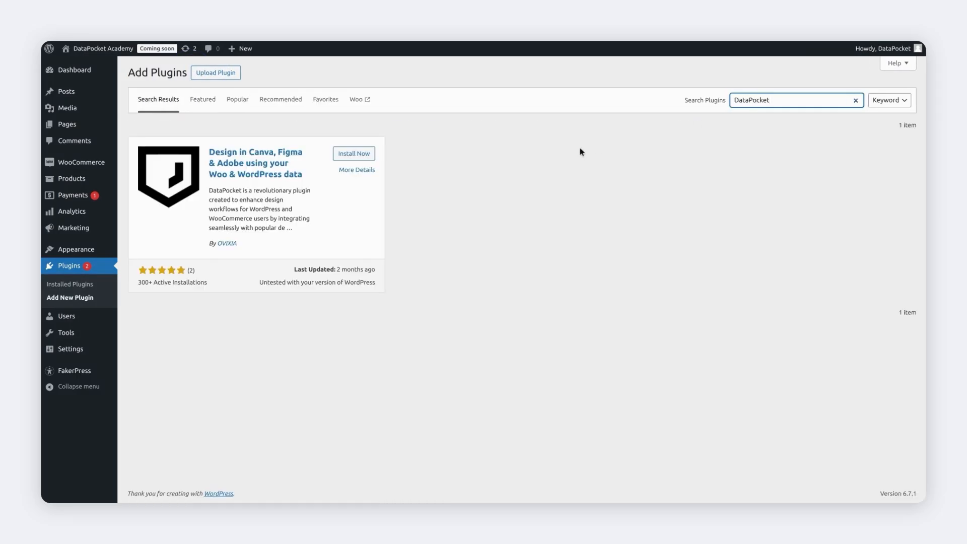
{"action": "left_click", "coordinate": [358, 158]}
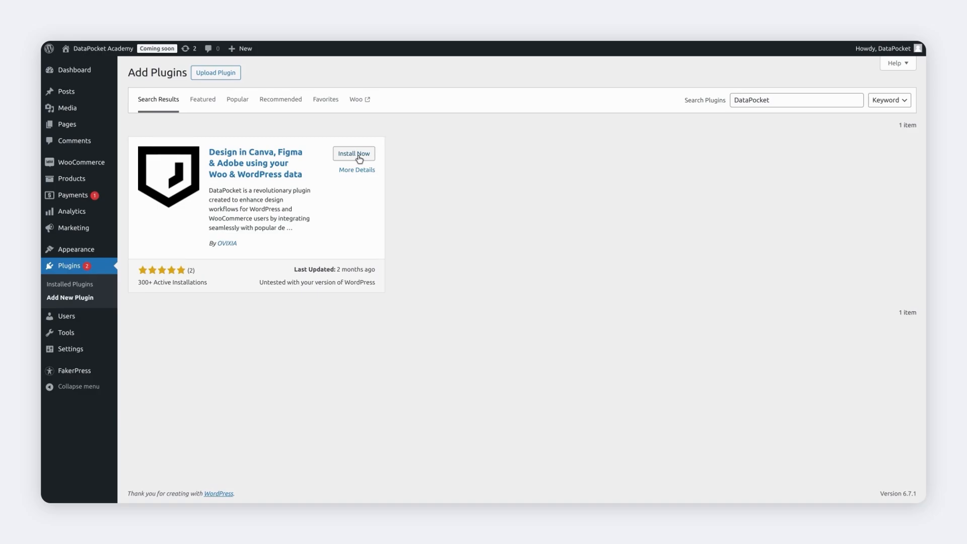
{"action": "left_click", "coordinate": [356, 154]}
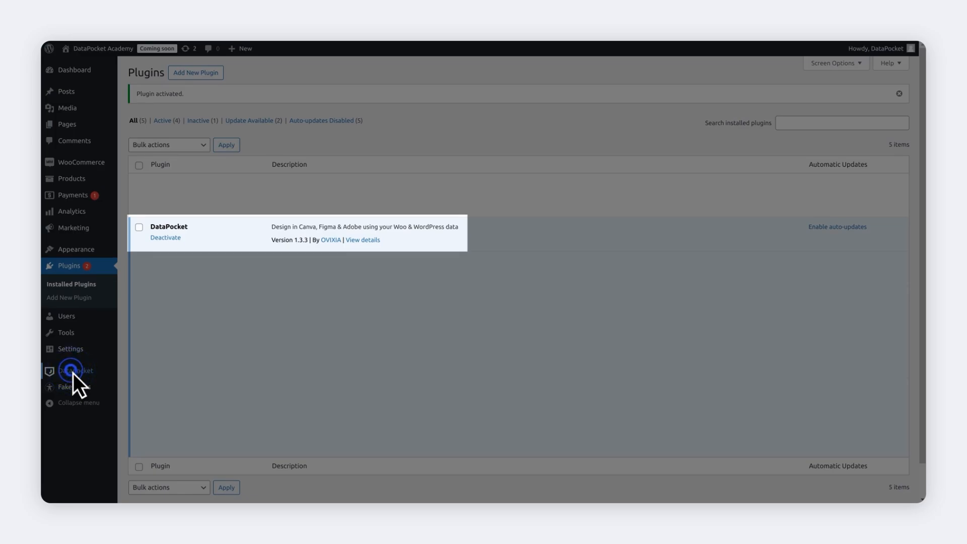
{"action": "left_click", "coordinate": [72, 373]}
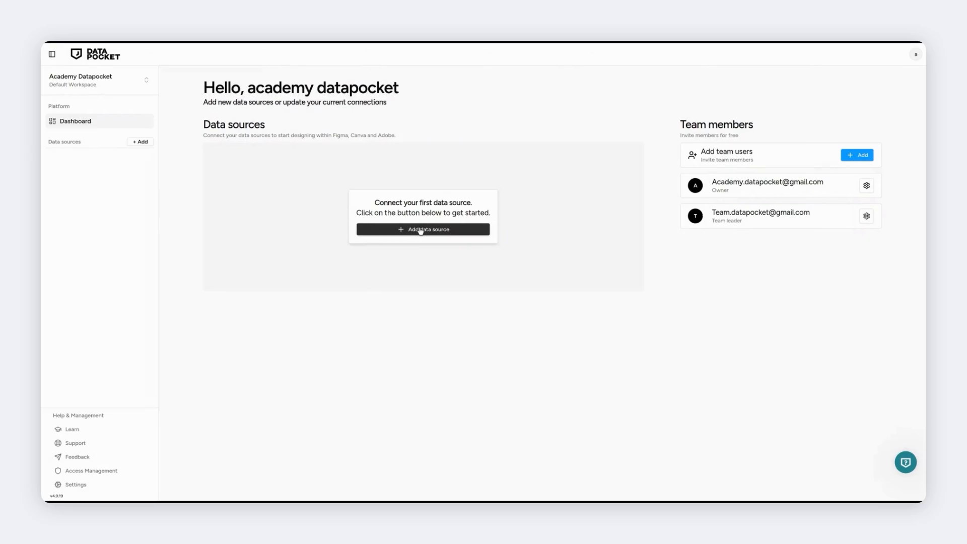
Switch to the DataPocket dashboard, add WooCommerce as the first data source and continue to its connection form.
{"action": "left_click", "coordinate": [420, 230]}
{"action": "left_click", "coordinate": [630, 206]}
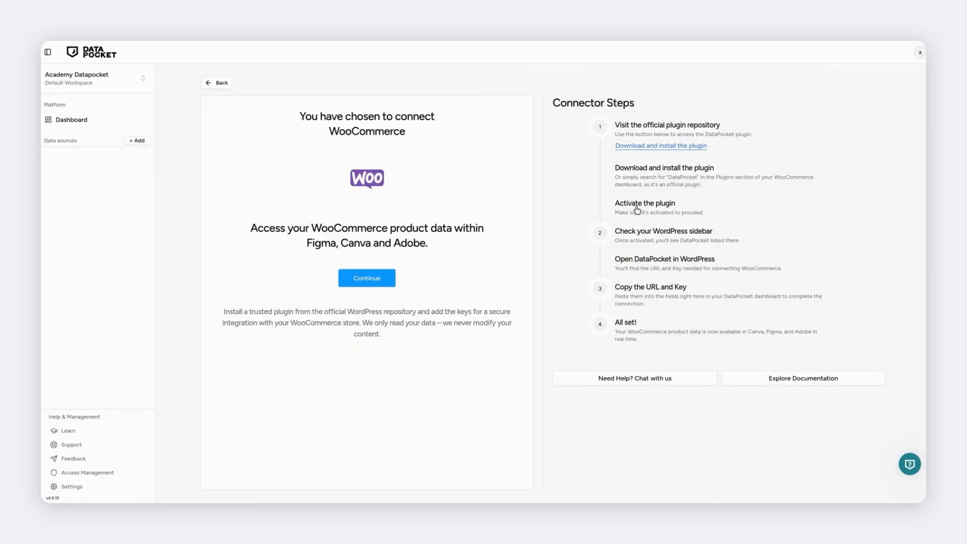
{"action": "left_click", "coordinate": [365, 287]}
{"action": "left_click", "coordinate": [330, 132]}
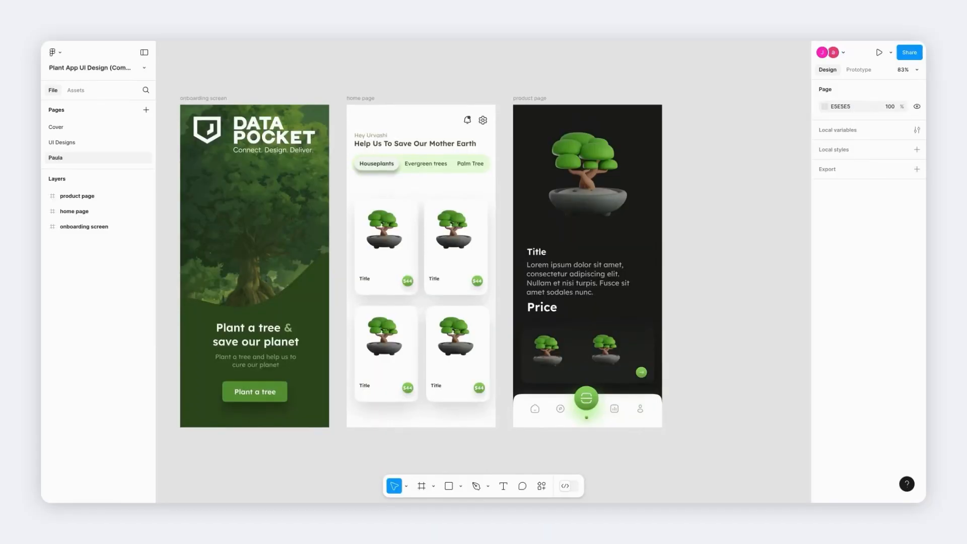
Switch to Figma, run the DataPocket plugin in the Plant App UI Design file and explore its samples.
{"action": "right_click", "coordinate": [701, 285]}
{"action": "mouse_move", "coordinate": [726, 364]}
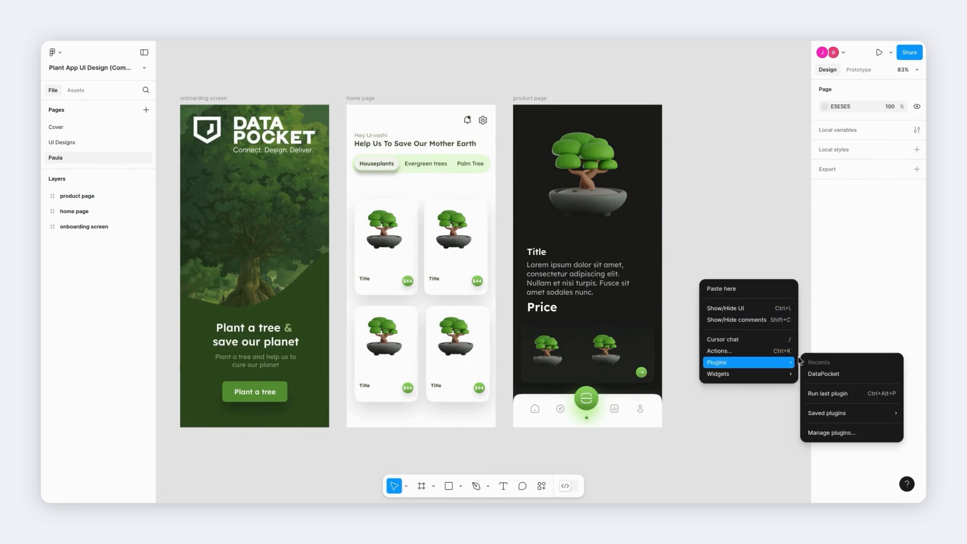
{"action": "left_click", "coordinate": [830, 433]}
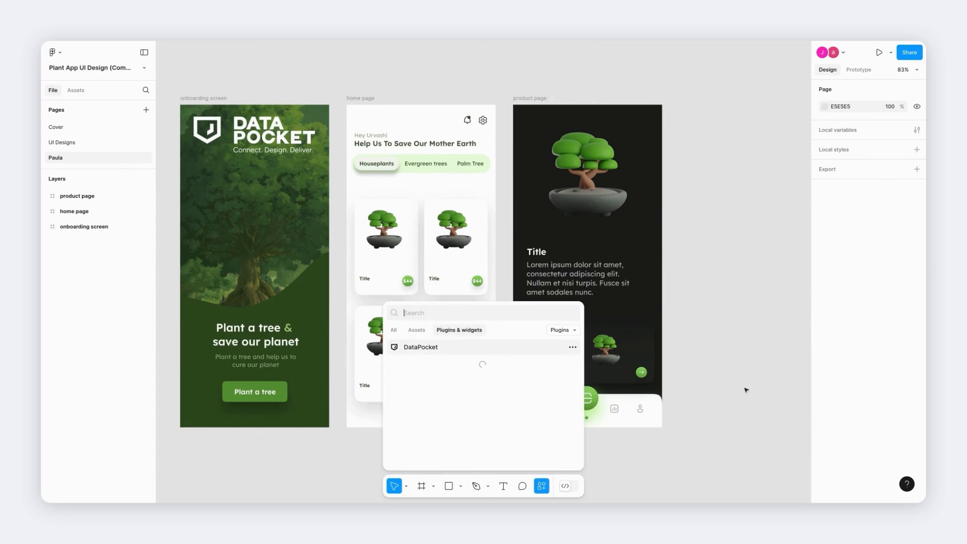
{"action": "left_click", "coordinate": [482, 347]}
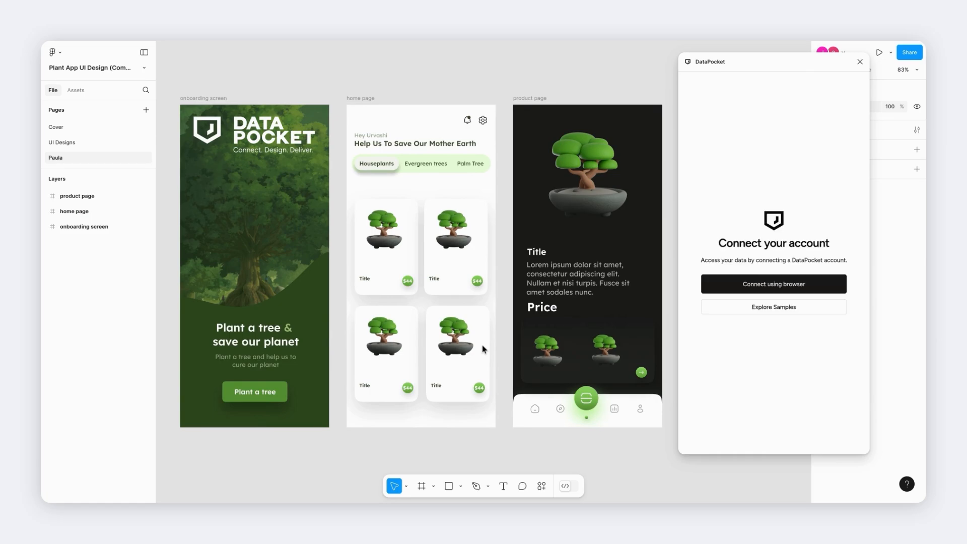
{"action": "left_click", "coordinate": [763, 309]}
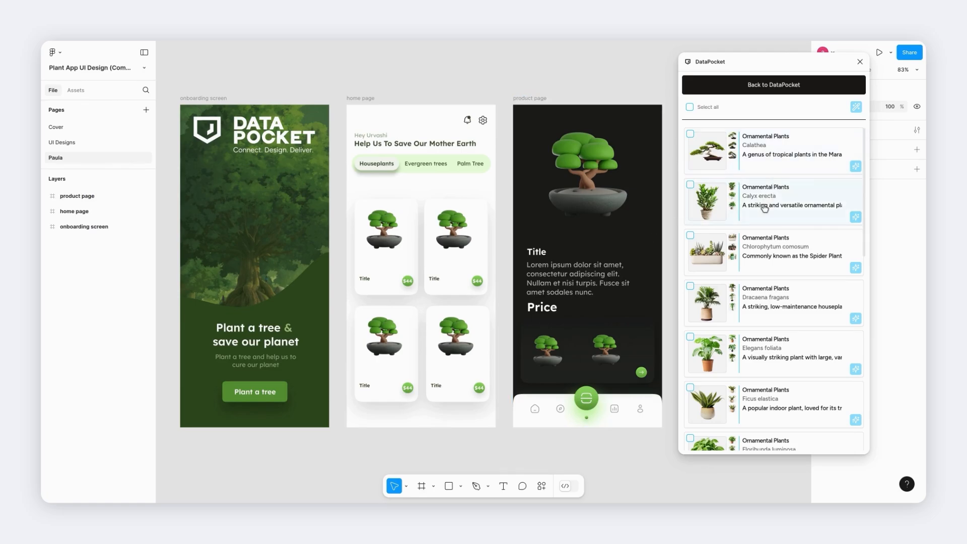
Replace the large product page image and the two small ones below it with the first, second and third Dracaena fragans photos.
{"action": "left_click", "coordinate": [758, 290]}
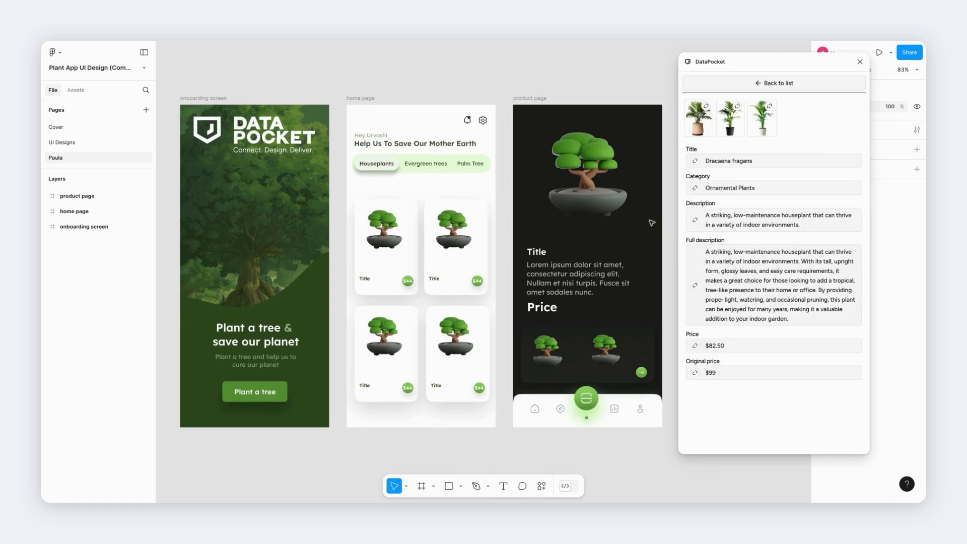
{"action": "left_click", "coordinate": [603, 187]}
{"action": "left_click", "coordinate": [603, 187]}
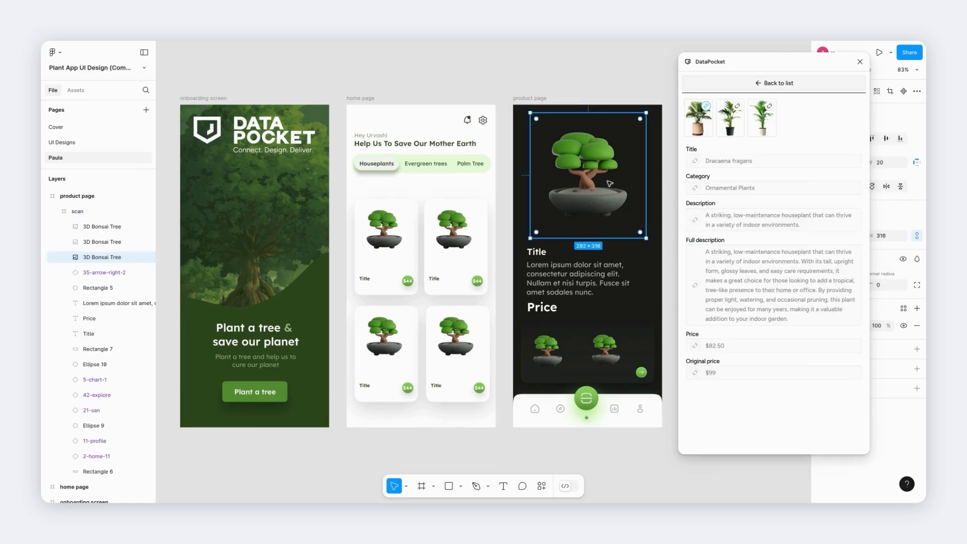
{"action": "left_click", "coordinate": [692, 129]}
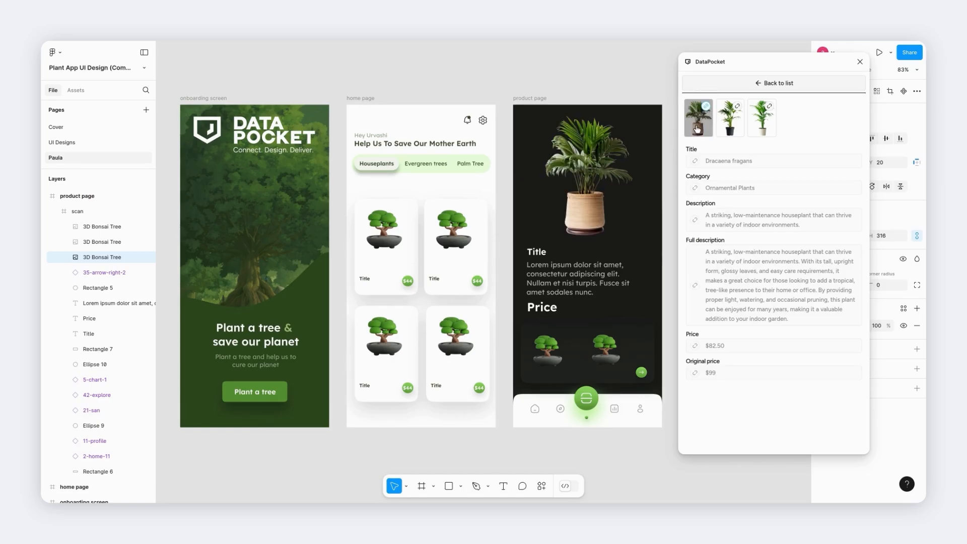
{"action": "left_click", "coordinate": [548, 351]}
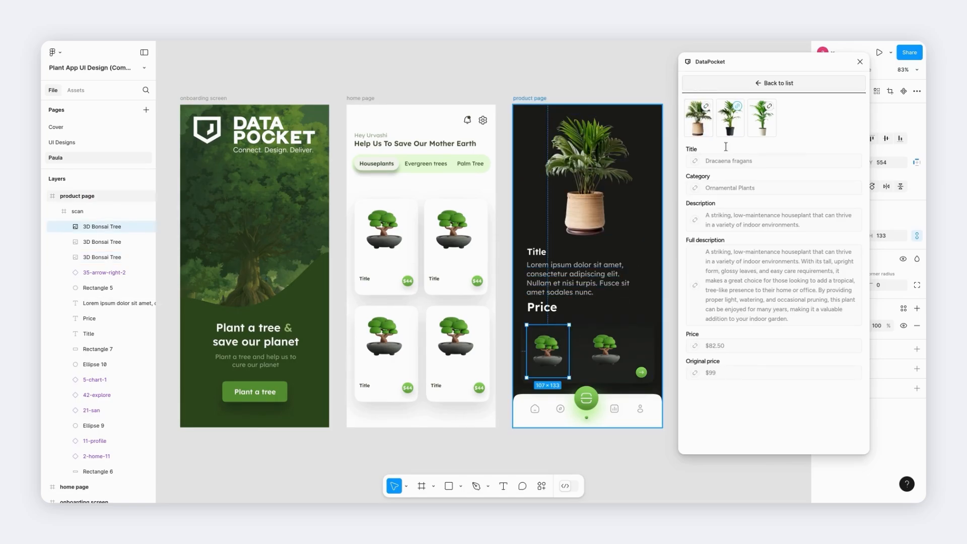
{"action": "left_click", "coordinate": [734, 126]}
{"action": "left_click", "coordinate": [605, 351]}
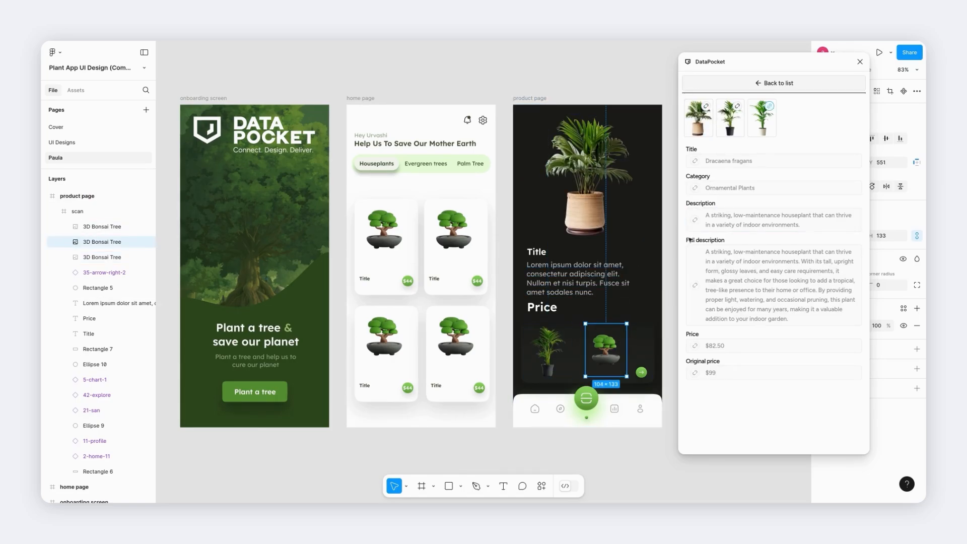
{"action": "left_click", "coordinate": [758, 129]}
Fill the product page's title, description and price placeholders with Dracaena fragans, its short description and $82.50.
{"action": "left_click", "coordinate": [537, 253]}
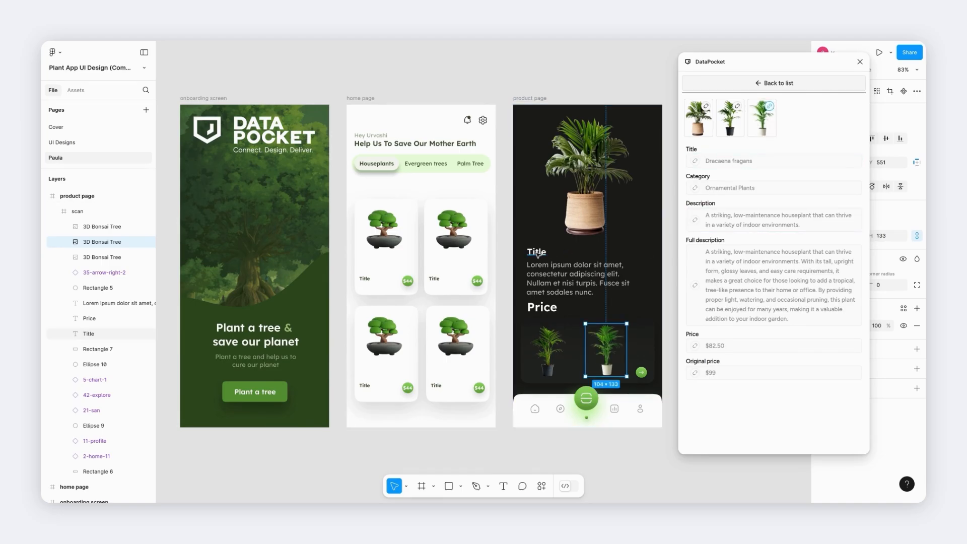
{"action": "left_click", "coordinate": [723, 162]}
{"action": "left_click", "coordinate": [574, 275]}
{"action": "left_click", "coordinate": [693, 228]}
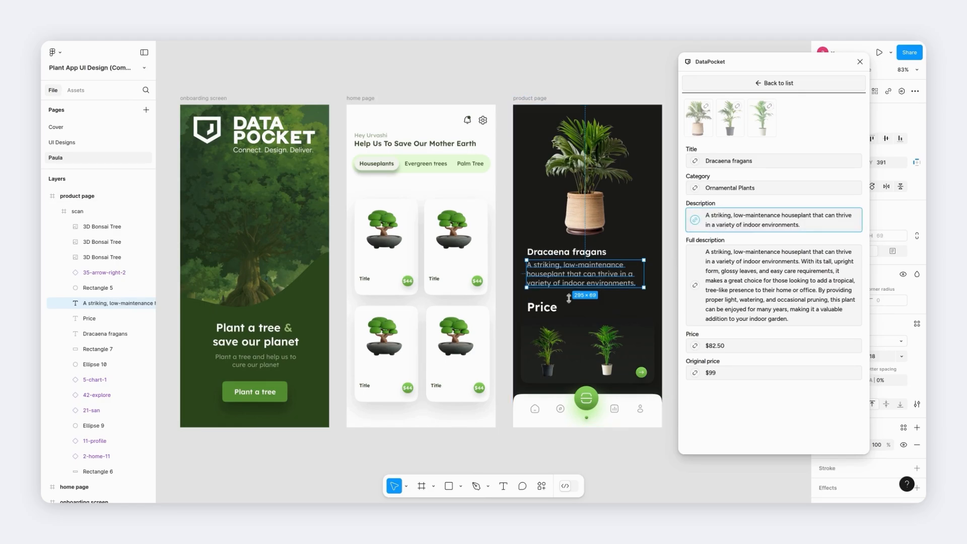
{"action": "left_click", "coordinate": [545, 311]}
{"action": "left_click", "coordinate": [712, 348]}
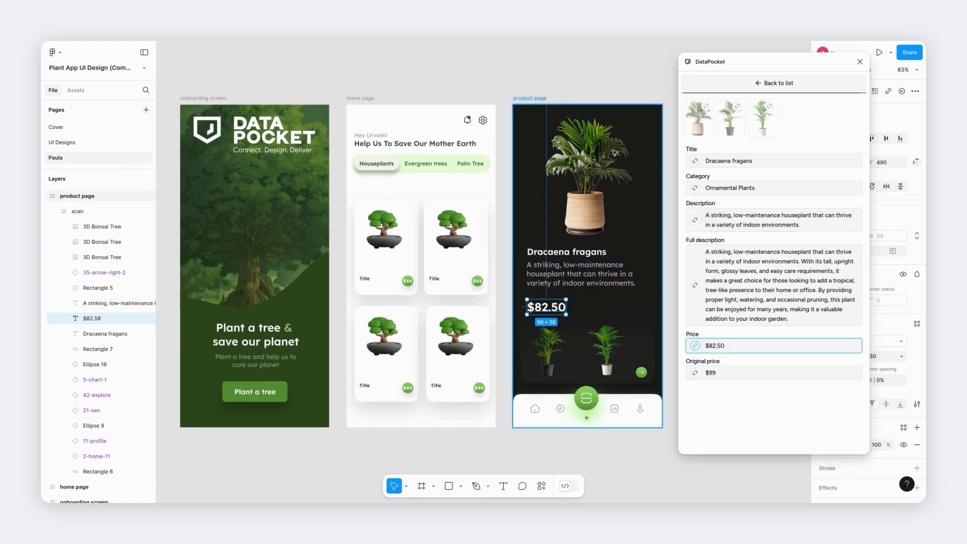
{"action": "left_click", "coordinate": [600, 87]}
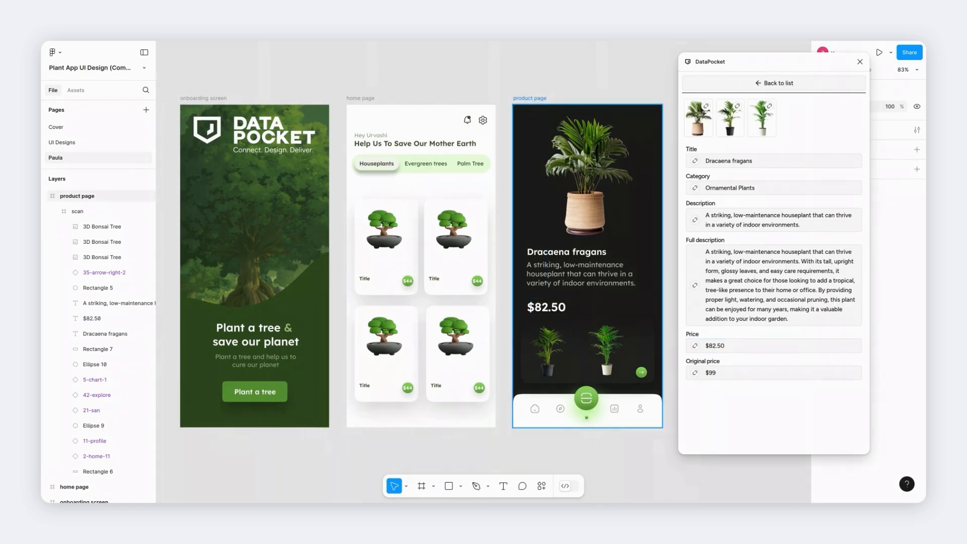
Auto-fill the entire product page frame from the product list, first with Calyx erecta and finally with Elegans foliata.
{"action": "left_click", "coordinate": [771, 83]}
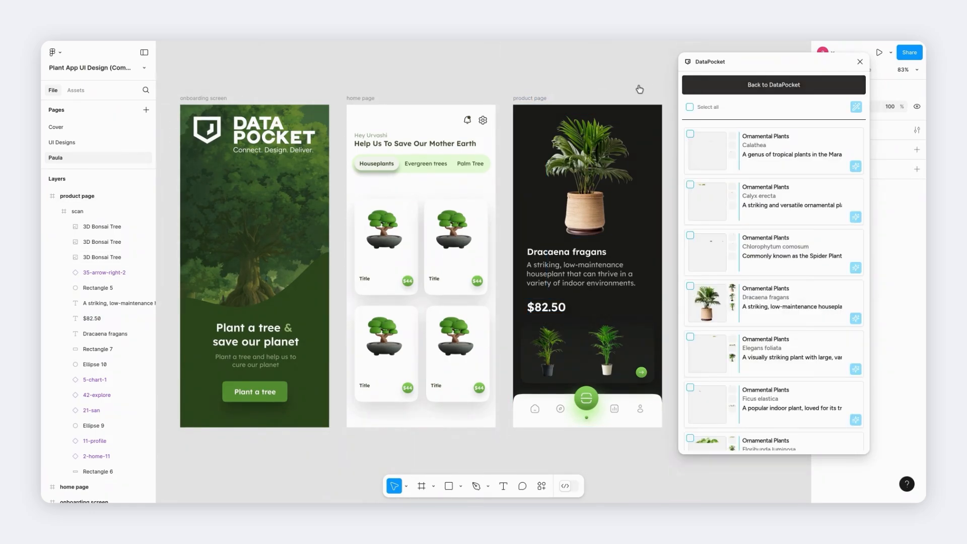
{"action": "left_click", "coordinate": [532, 98]}
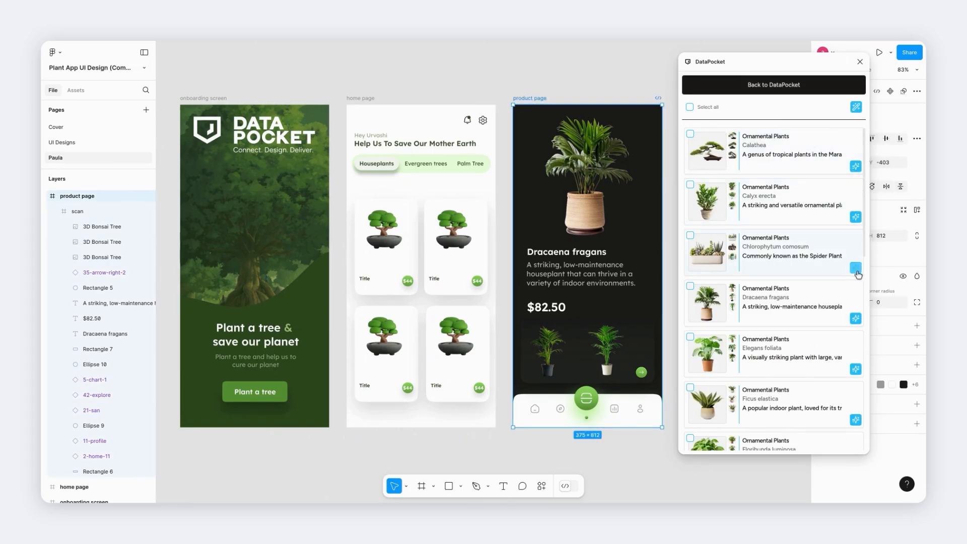
{"action": "left_click", "coordinate": [857, 218]}
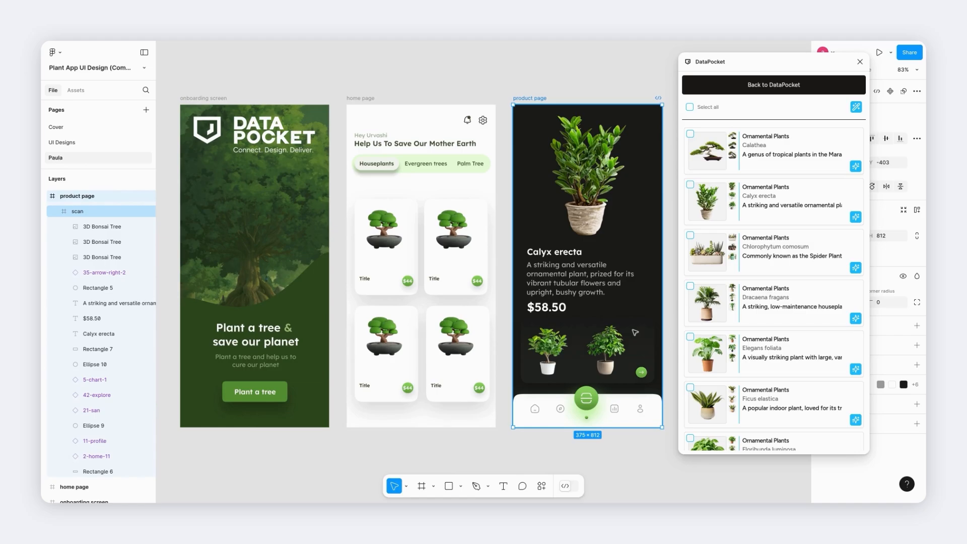
{"action": "left_click", "coordinate": [856, 370]}
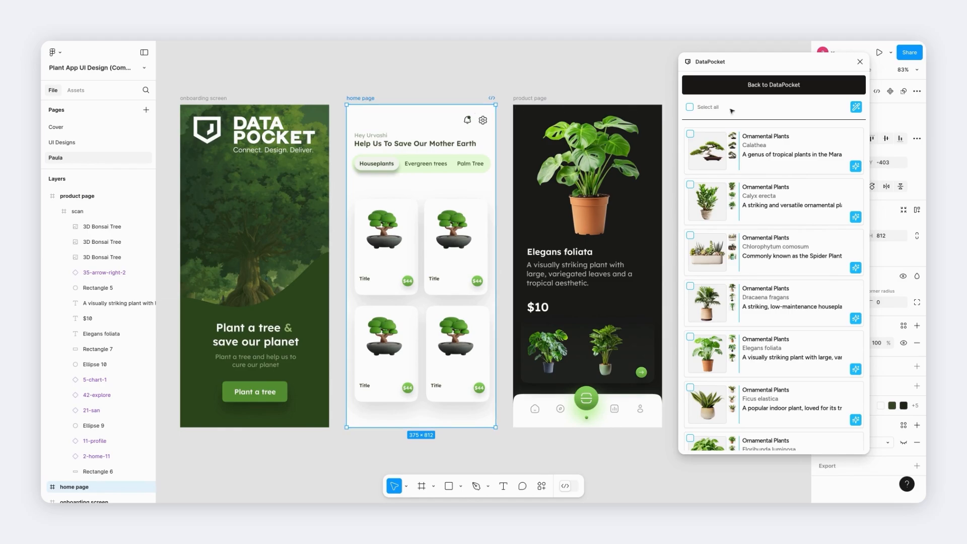
Auto-fill the four product cards of the home page frame at once with products from the whole list.
{"action": "left_click", "coordinate": [857, 108]}
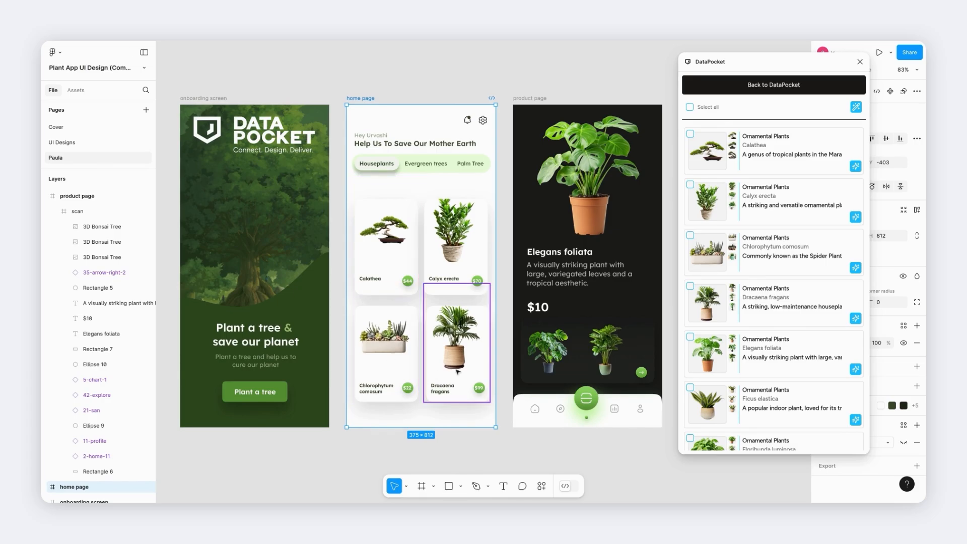
{"action": "left_click", "coordinate": [458, 94]}
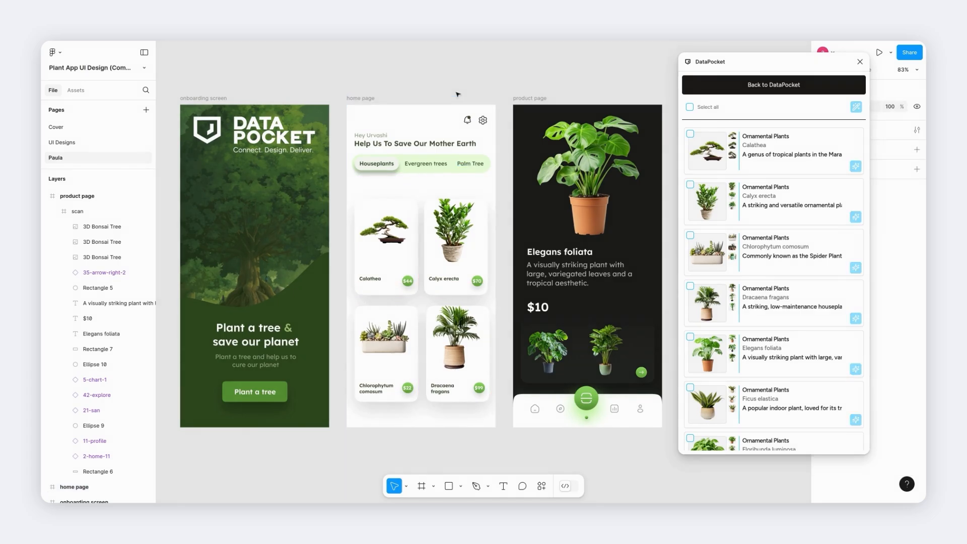